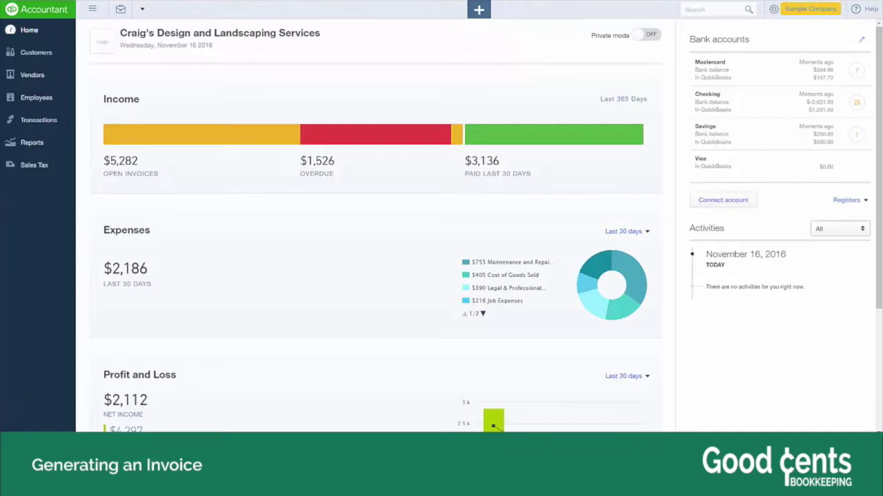
# Step: Create a new invoice and choose Amy's Bird Sanctuary as its customer
pyautogui.click(478, 9)
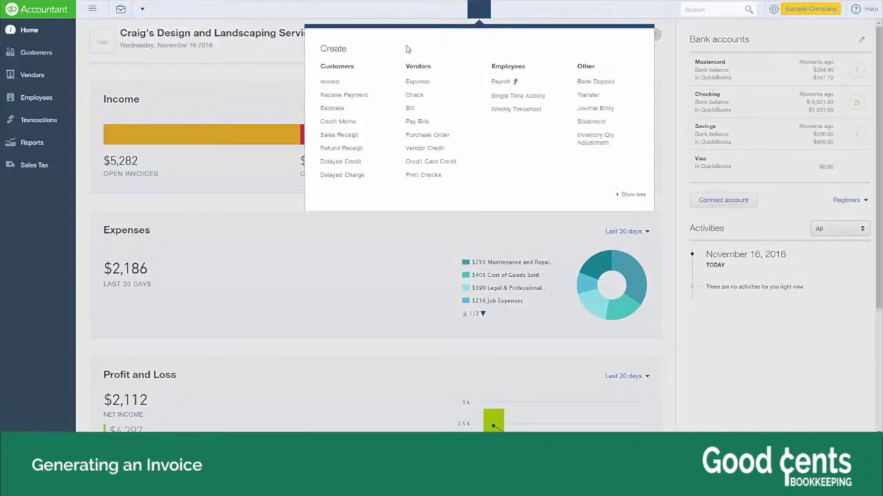
pyautogui.click(331, 84)
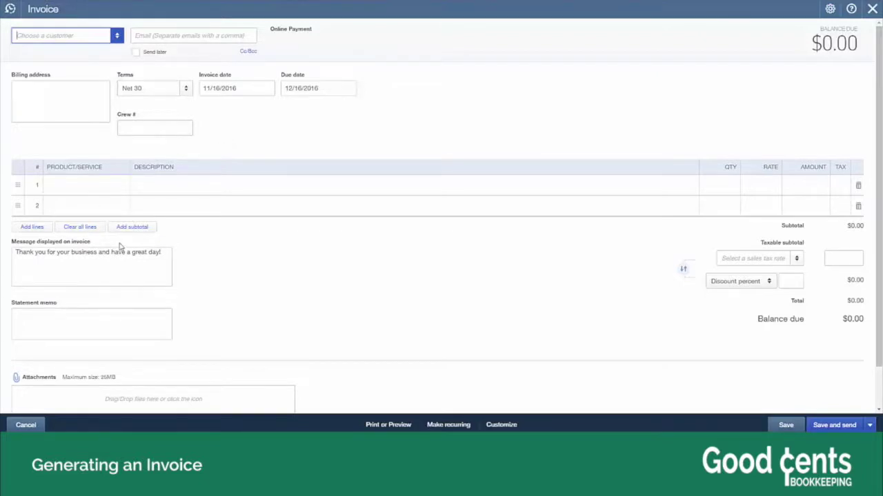
pyautogui.click(117, 39)
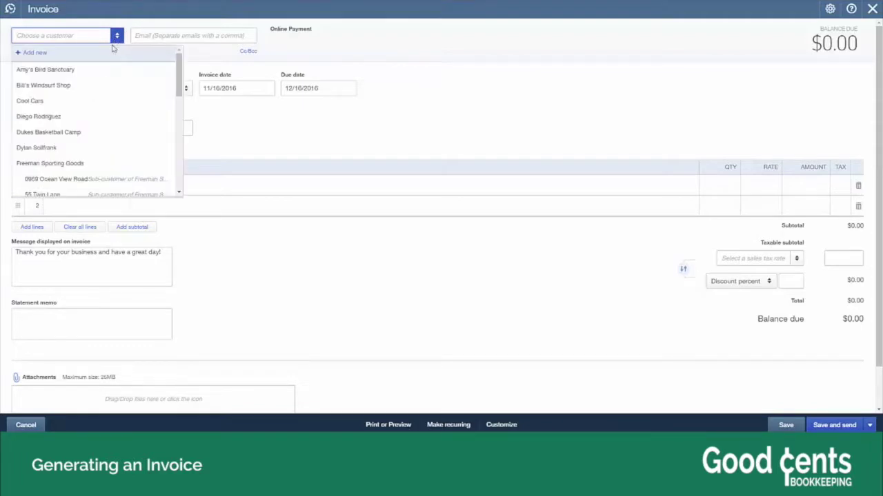
pyautogui.click(97, 69)
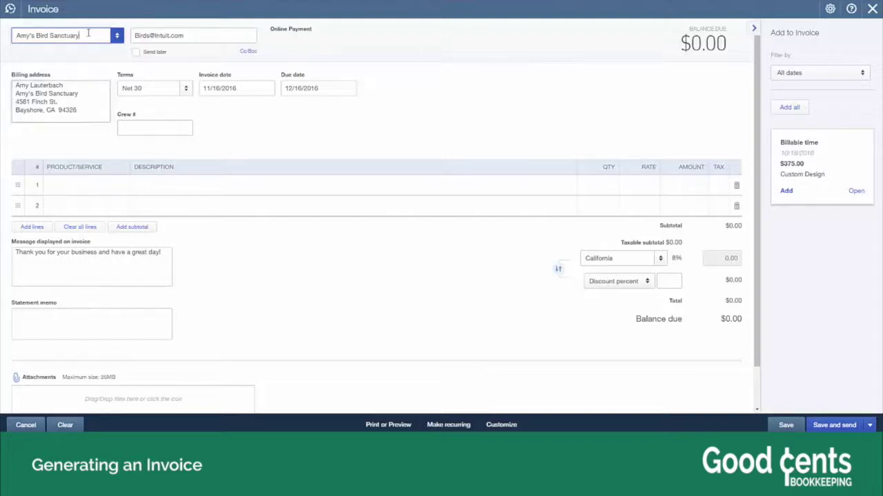
pyautogui.click(183, 31)
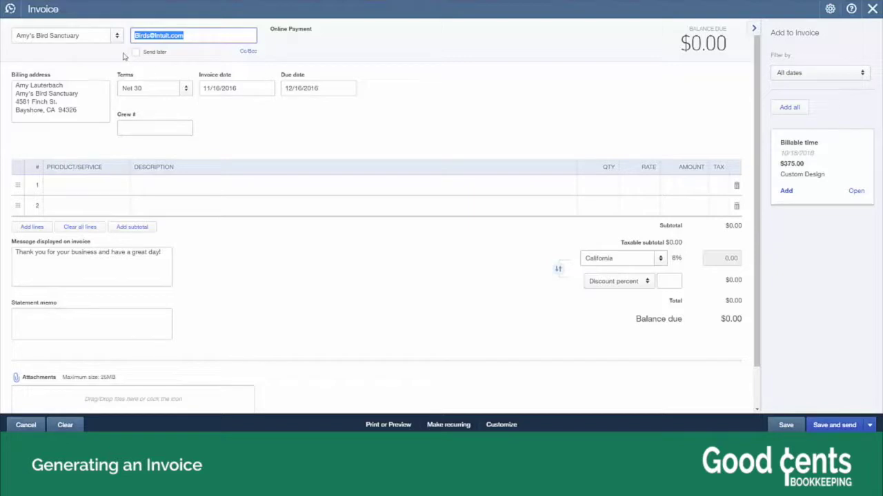
# Step: Shorten the invoice's customer name to Amy's Bird Sanctuar and save it as a new customer
pyautogui.click(89, 36)
pyautogui.click(89, 36)
pyautogui.press('BackSpace')
pyautogui.click(35, 53)
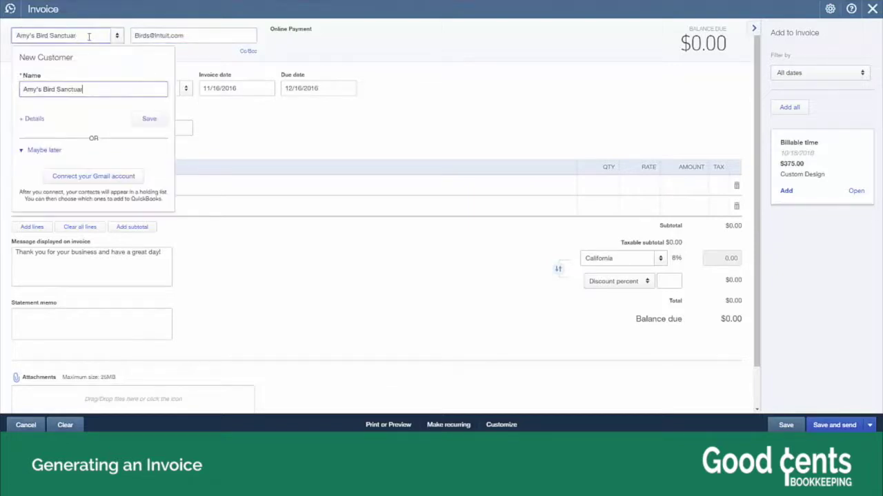
pyautogui.click(156, 122)
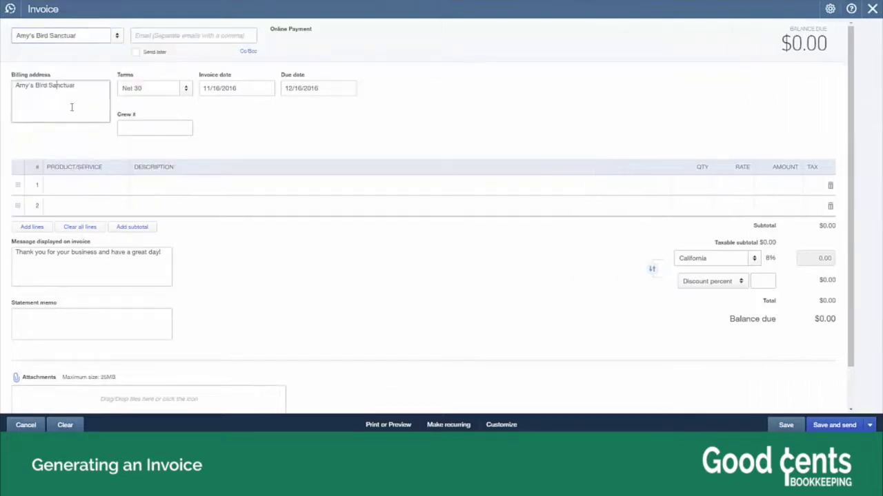
# Step: Set the invoice date to 12/16/2016
pyautogui.click(221, 88)
pyautogui.write('12/16/16')
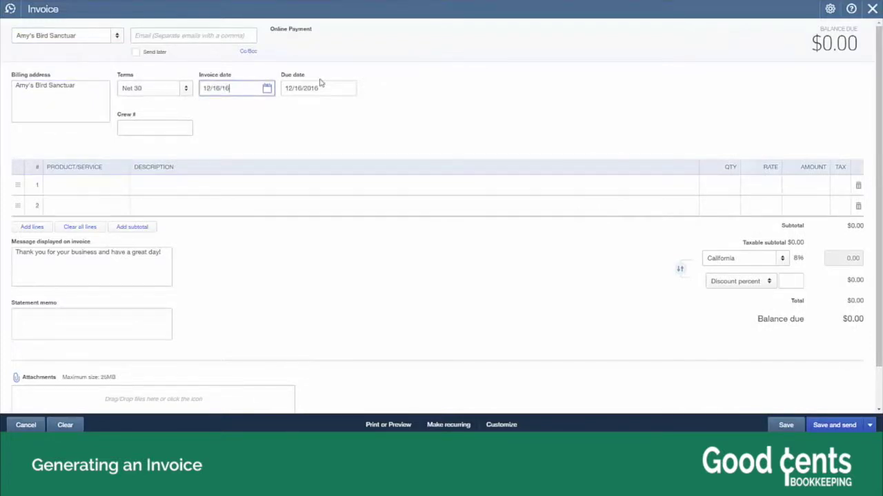
pyautogui.click(319, 83)
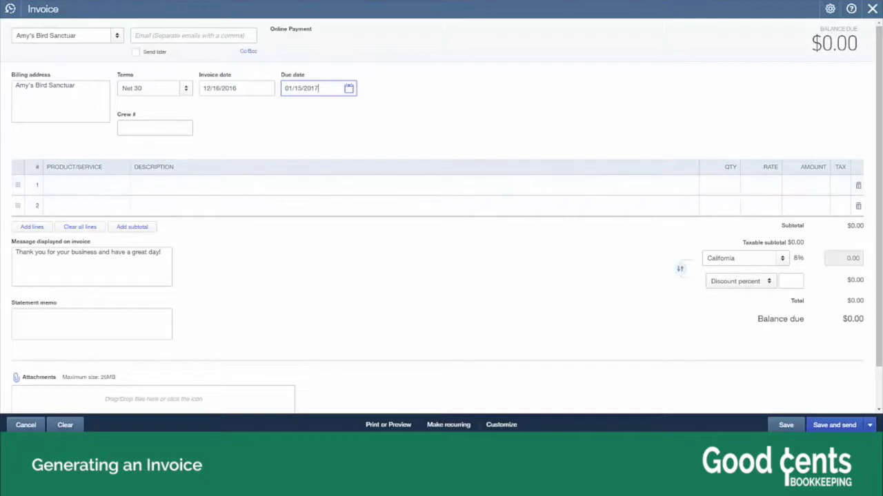
# Step: Select the existing customer Amy's Bird Sanctuary for the invoice and check its email and billing address
pyautogui.click(117, 35)
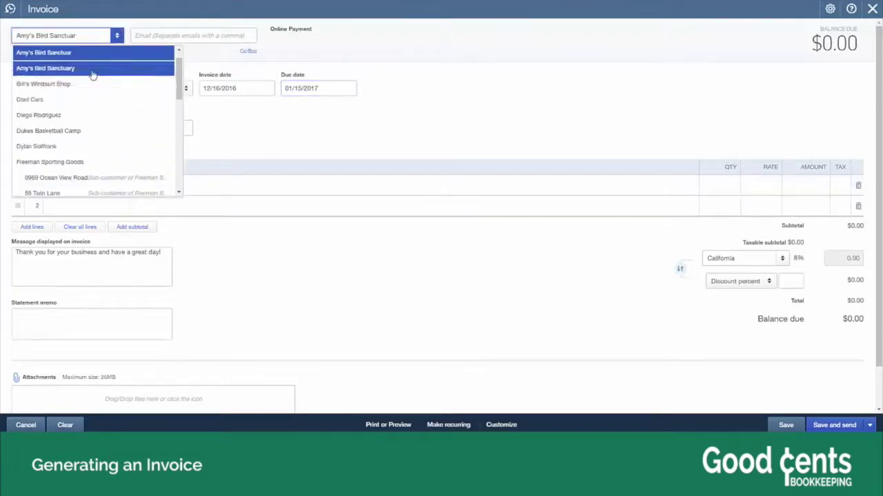
pyautogui.click(93, 69)
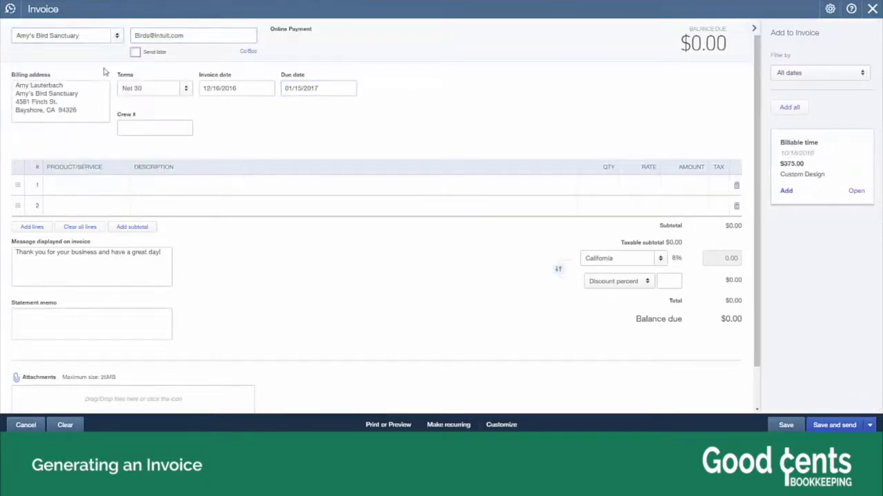
pyautogui.click(185, 38)
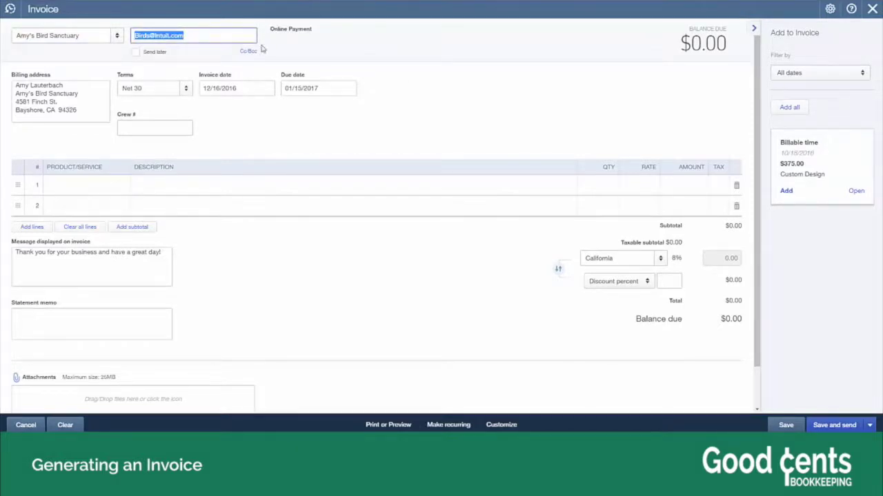
pyautogui.click(215, 38)
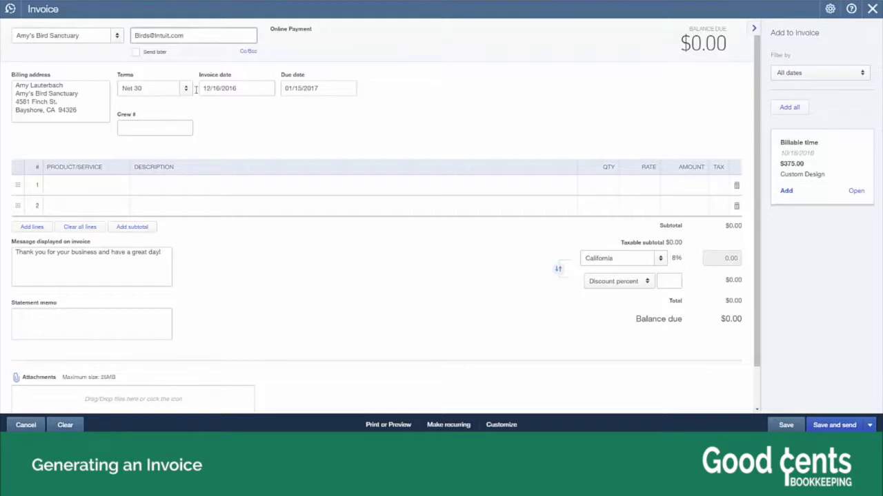
pyautogui.click(54, 107)
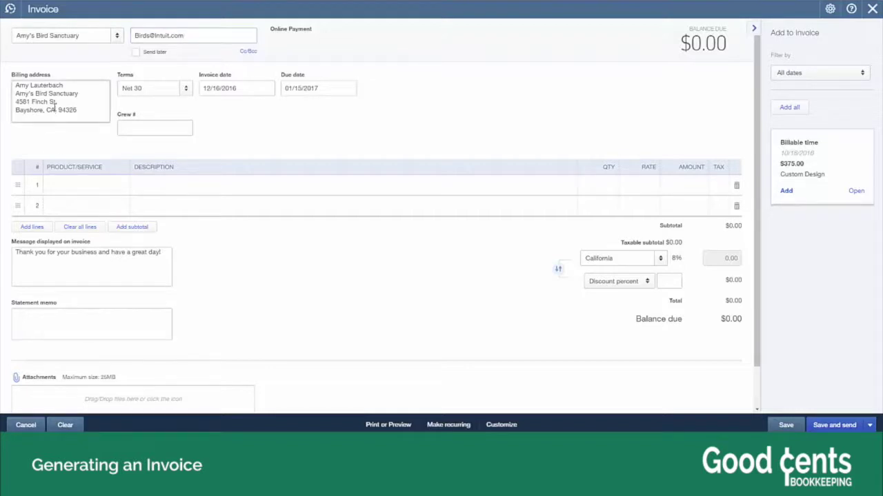
# Step: Set the invoice date to 11/16/2016, keeping the Net 30 terms
pyautogui.click(164, 83)
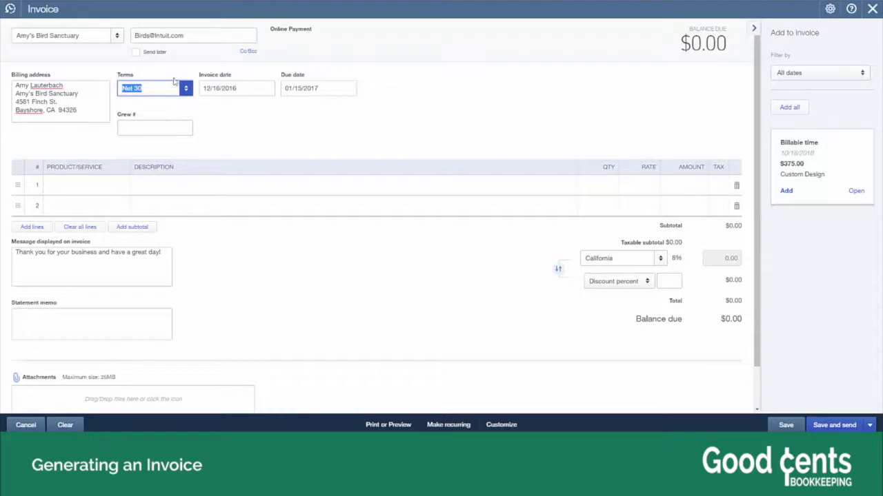
pyautogui.click(242, 95)
pyautogui.write('11/16/2016')
pyautogui.press('Tab')
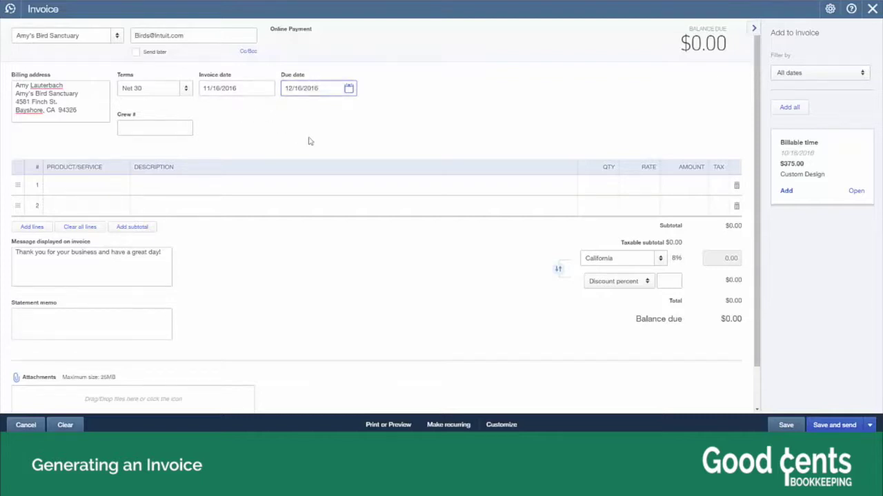
# Step: Add the Design service to the first invoice line and extend its description to "Custom Design:web design"
pyautogui.click(96, 184)
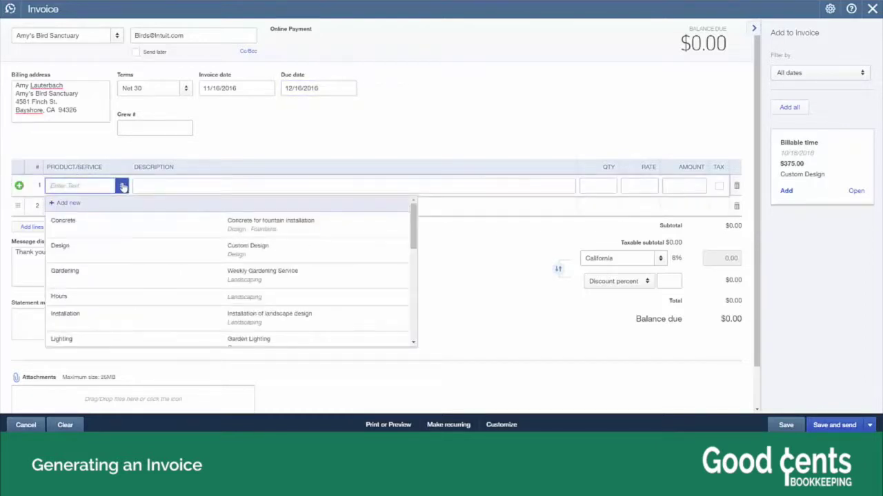
pyautogui.click(116, 247)
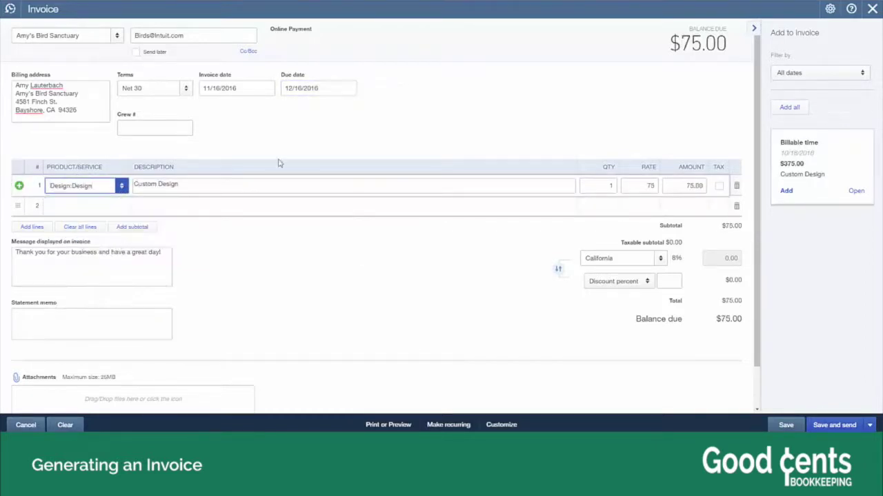
pyautogui.click(257, 183)
pyautogui.click(258, 183)
pyautogui.write(':we')
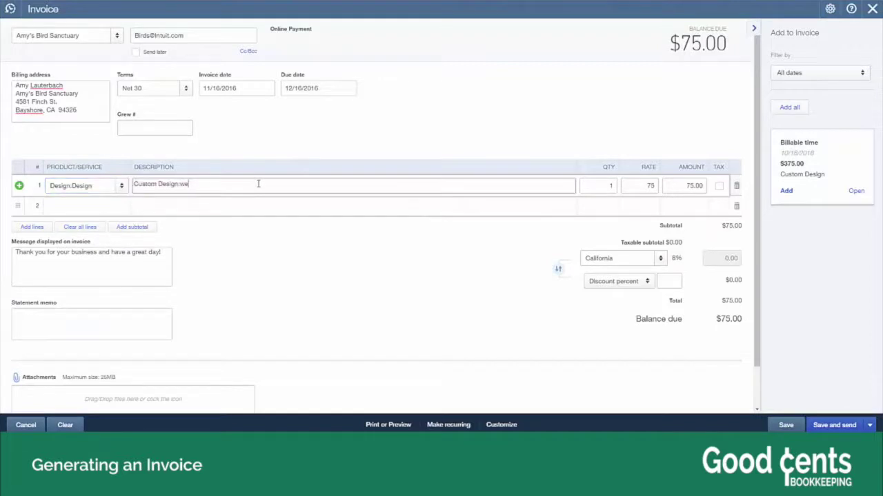
pyautogui.write('b disign')
pyautogui.press('Tab')
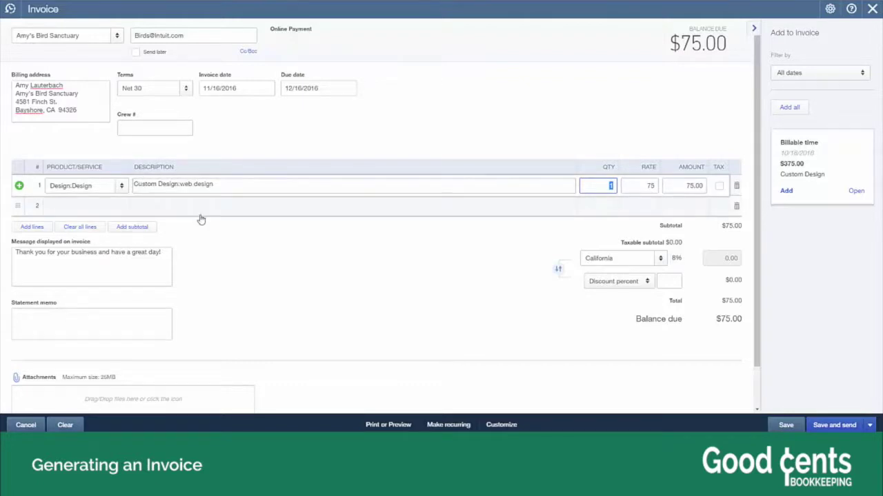
# Step: Replace the first line's description with "Graphic design:spring summer 2016 campaign"
pyautogui.tripleClick(244, 184)
pyautogui.press('BackSpace')
pyautogui.write('Graphic design')
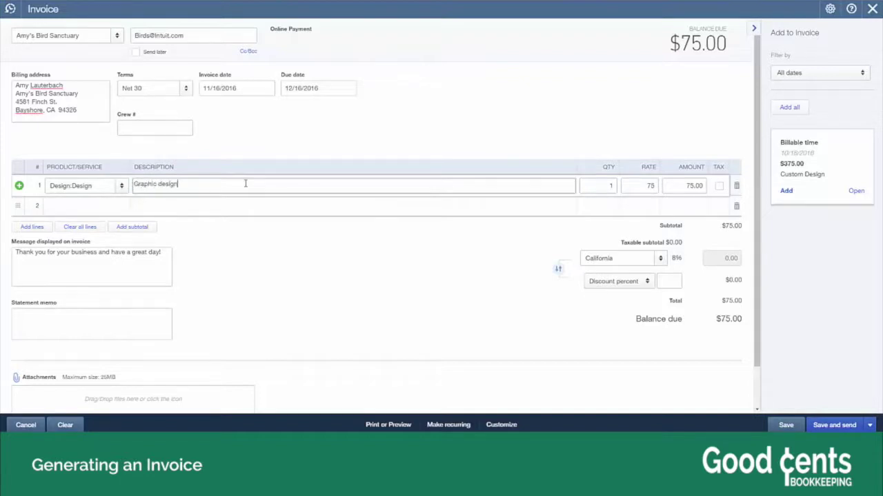
pyautogui.press('Tab')
pyautogui.click(245, 184)
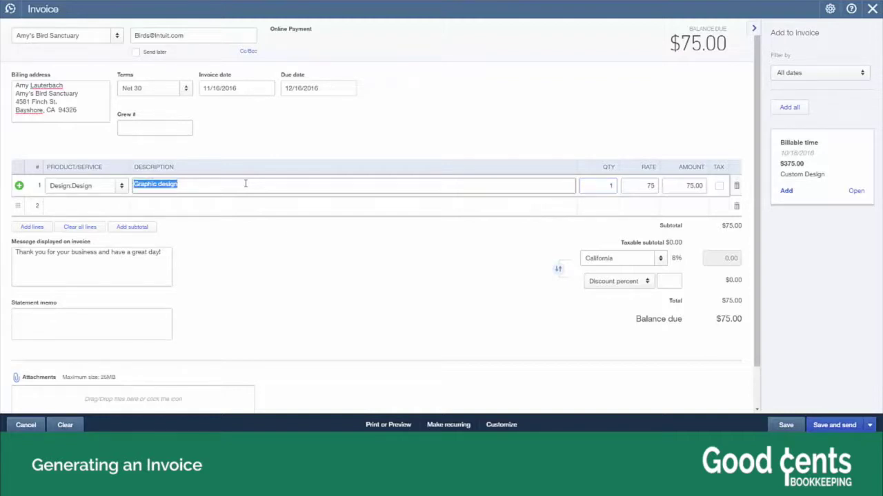
pyautogui.click(245, 183)
pyautogui.write(':spring su')
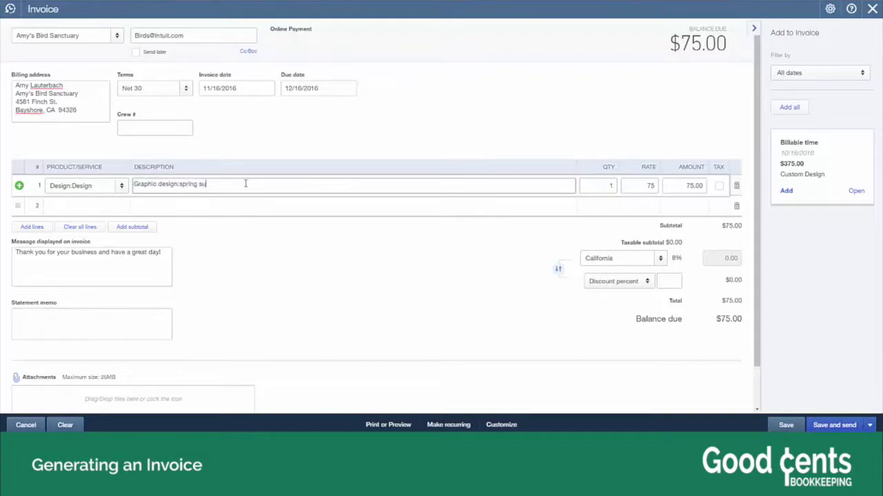
pyautogui.write('mmer 2016 campaign')
pyautogui.press('Tab')
# Step: Set the design line's rate to 1,000 and mark the line as taxable
pyautogui.press('Tab')
pyautogui.write('1,000')
pyautogui.press('Tab')
pyautogui.press('Tab')
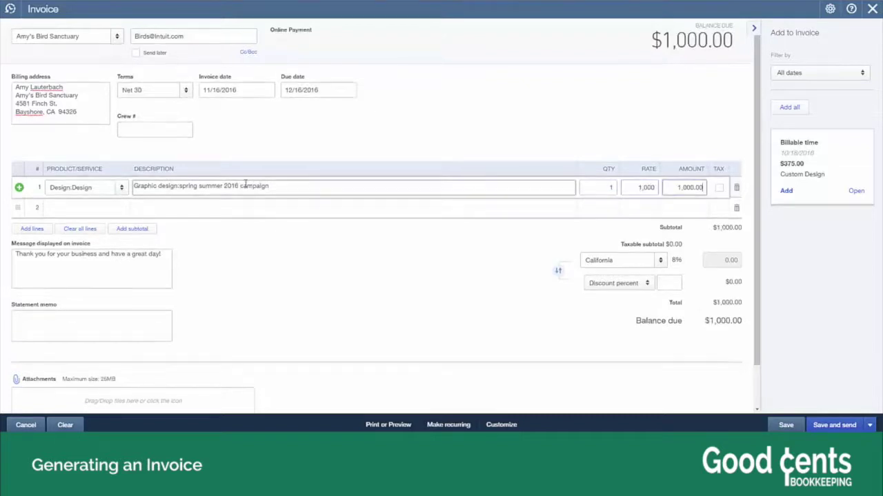
pyautogui.click(722, 191)
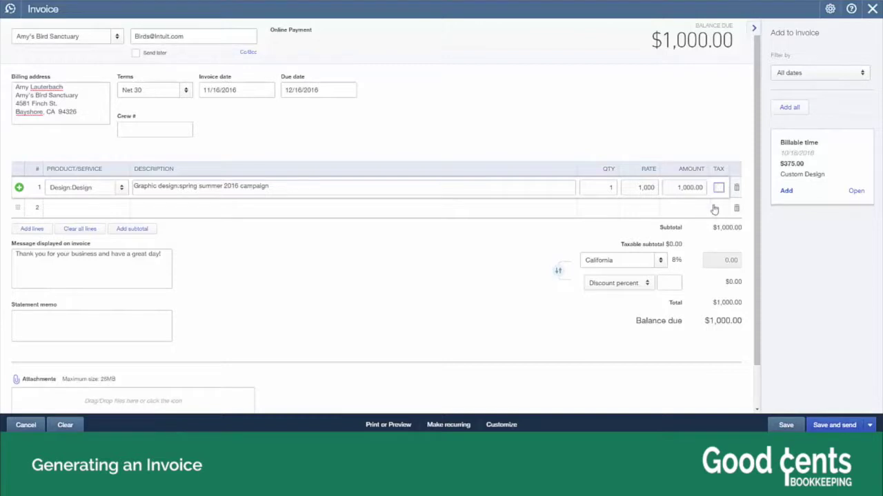
pyautogui.click(720, 188)
pyautogui.click(720, 191)
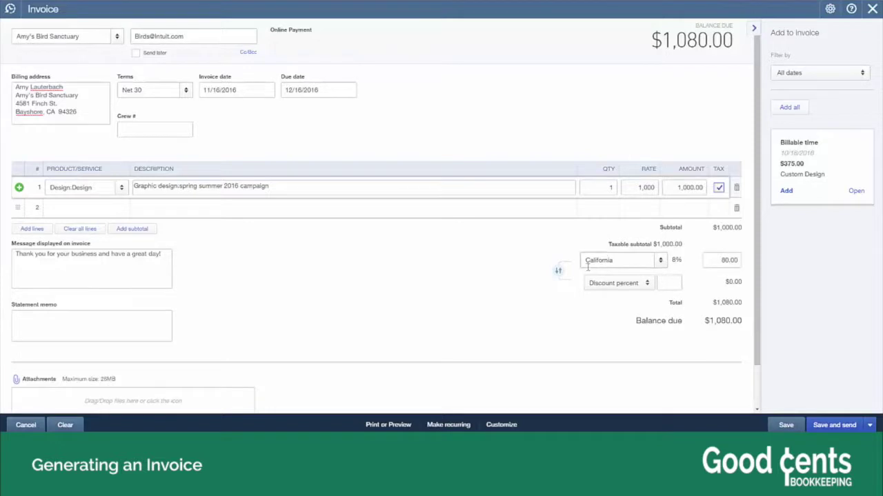
# Step: Apply a 10 percent discount to the invoice, keeping the California sales tax rate, and save the invoice
pyautogui.click(660, 261)
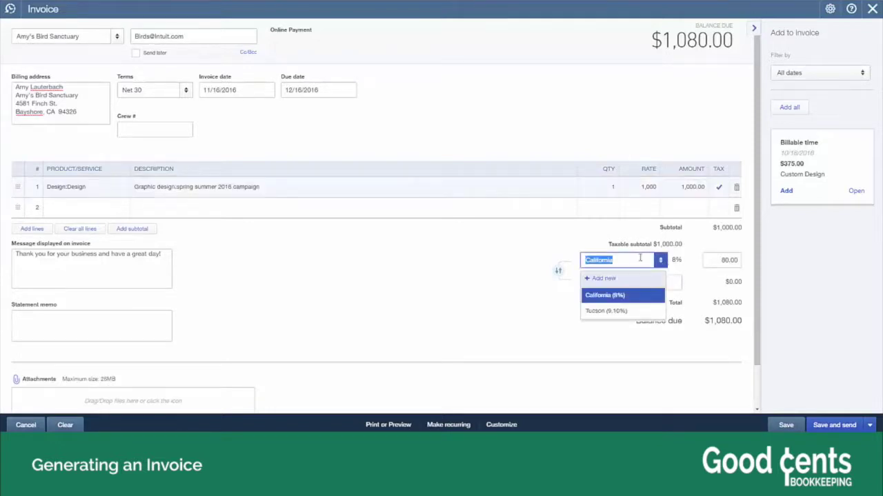
pyautogui.click(493, 258)
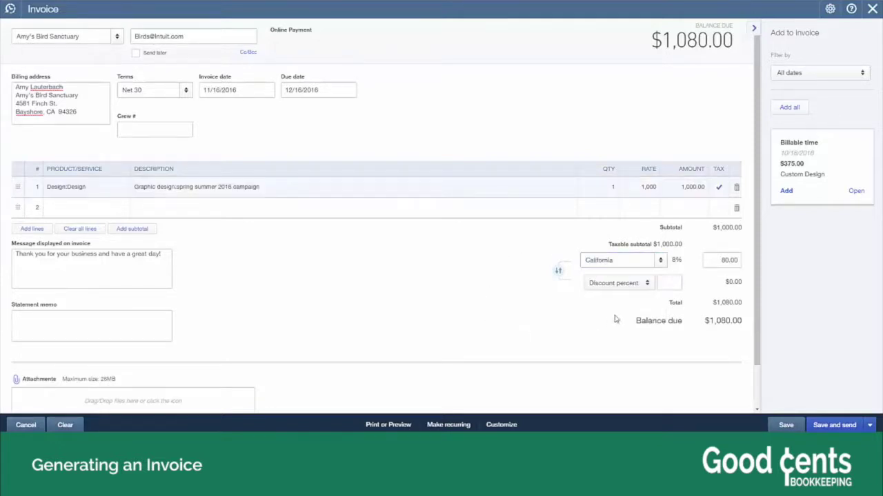
pyautogui.click(672, 282)
pyautogui.write('10')
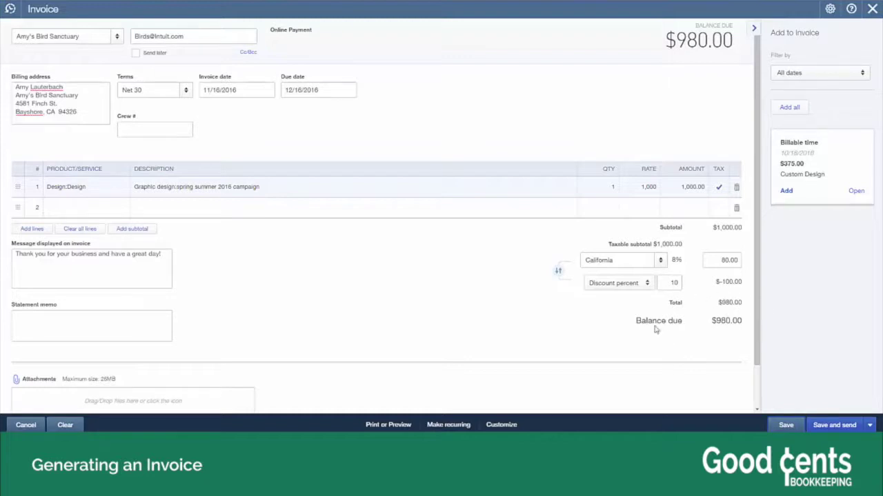
pyautogui.click(786, 425)
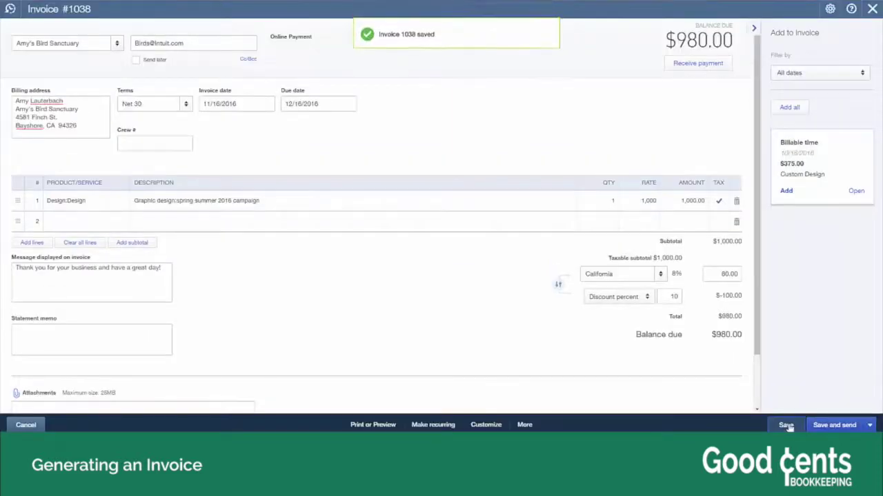
# Step: Examine the print preview of the saved invoice, closing and reopening it once
pyautogui.click(376, 425)
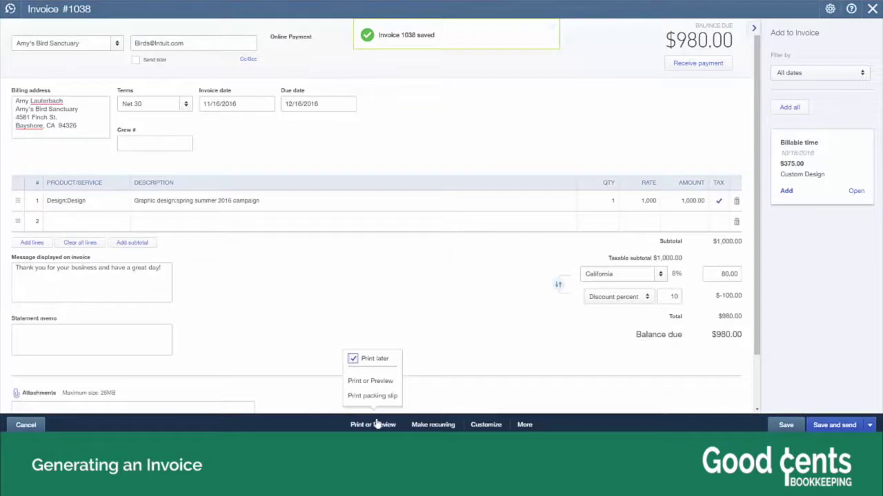
pyautogui.click(364, 379)
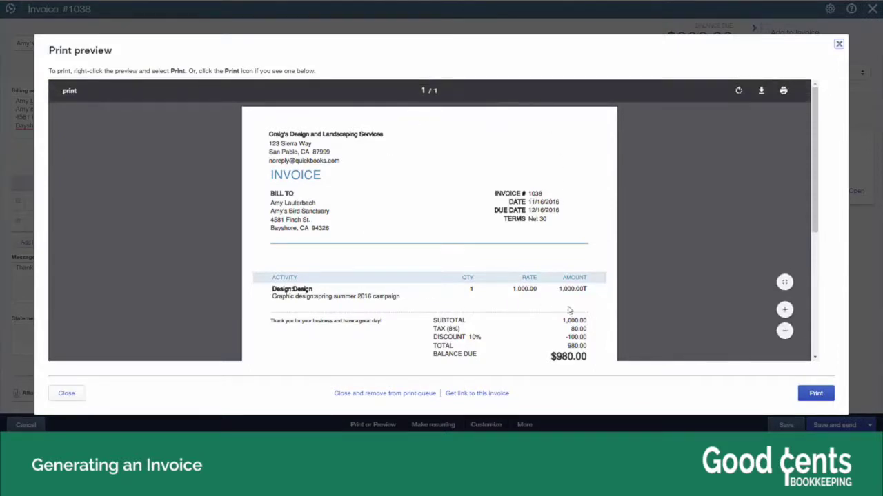
pyautogui.click(839, 44)
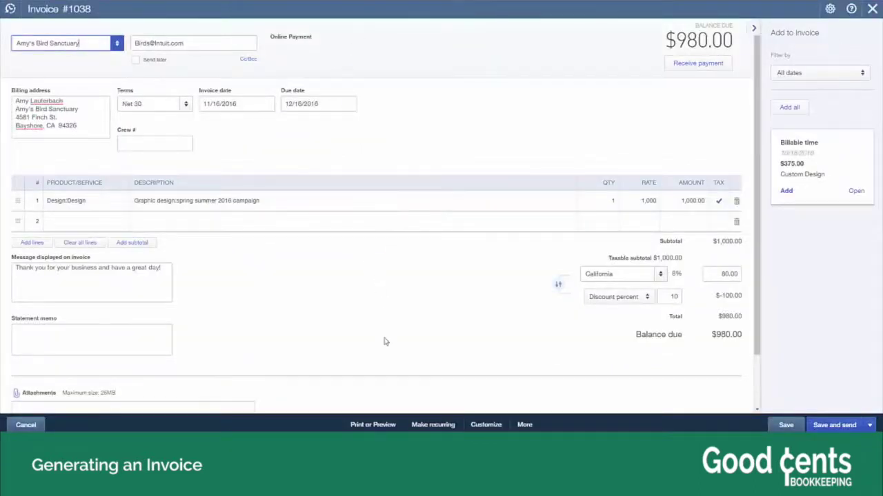
pyautogui.click(368, 426)
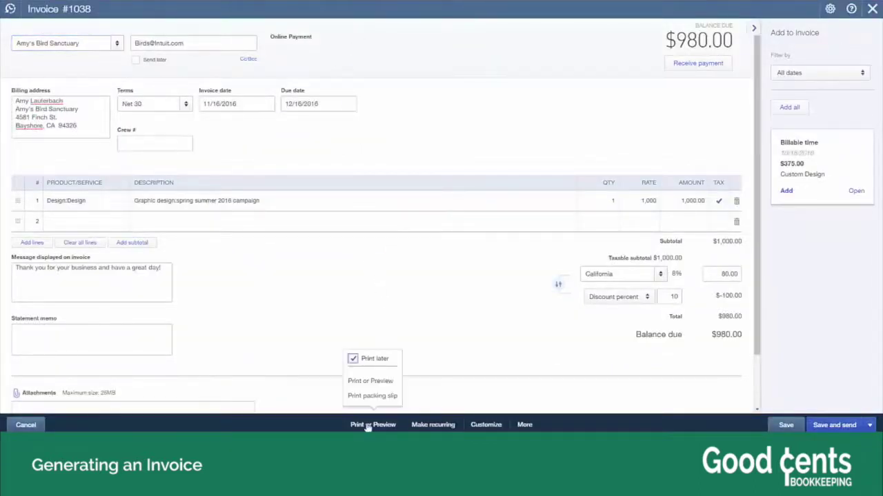
pyautogui.click(371, 378)
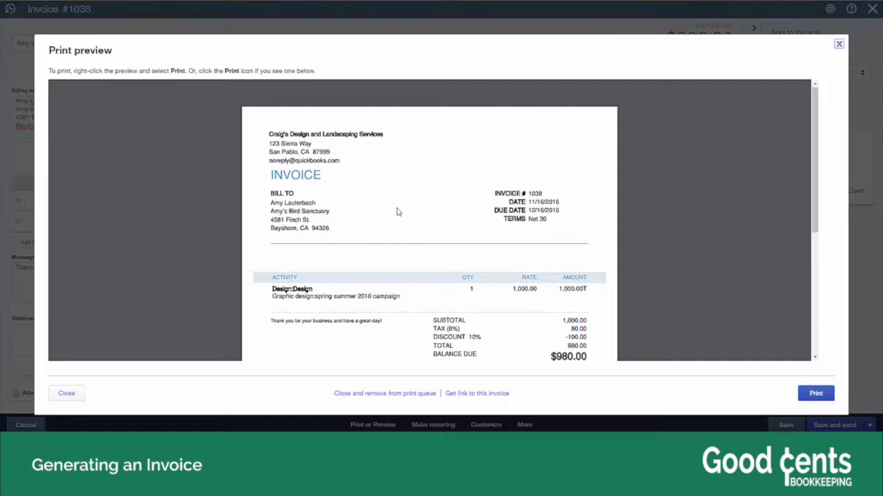
# Step: Review the invoice down to its totals in the print preview, and close the preview
pyautogui.scroll(-5, 398, 212)
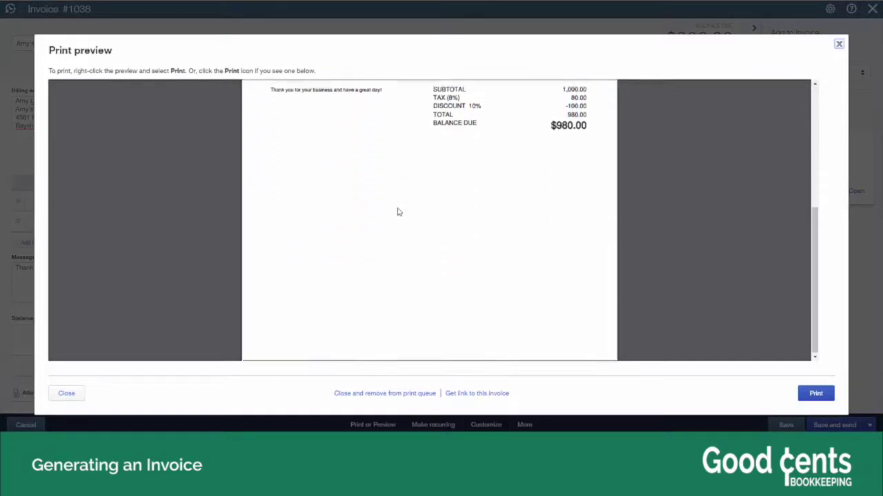
pyautogui.scroll(4, 398, 212)
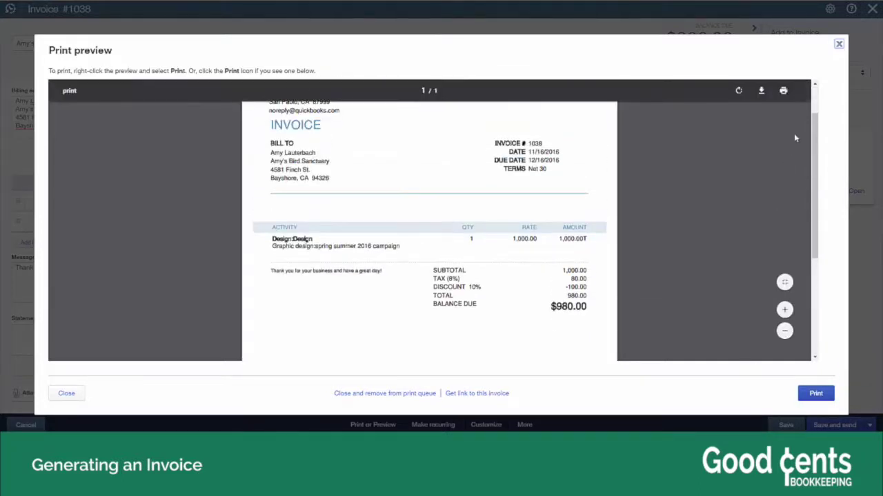
pyautogui.click(838, 44)
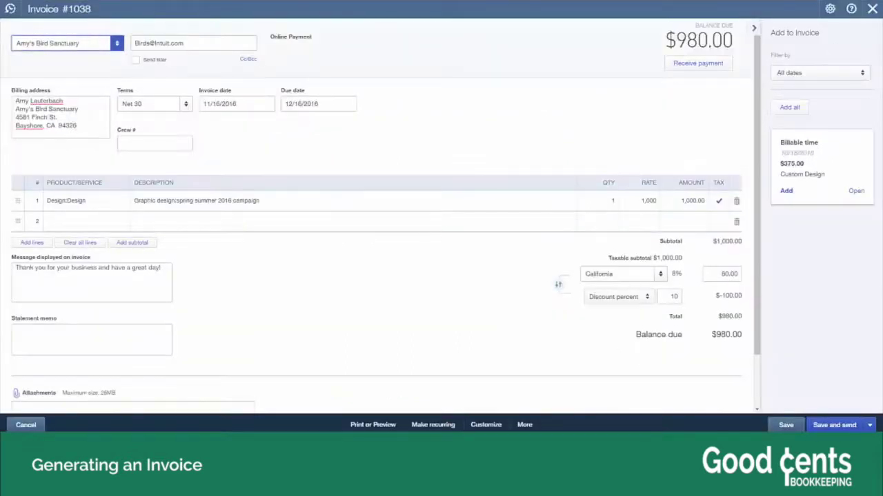
# Step: Save the invoice for sending and replace the email body with a first-name greeting to the customer and "Here is your invoice - thank you!"
pyautogui.click(846, 426)
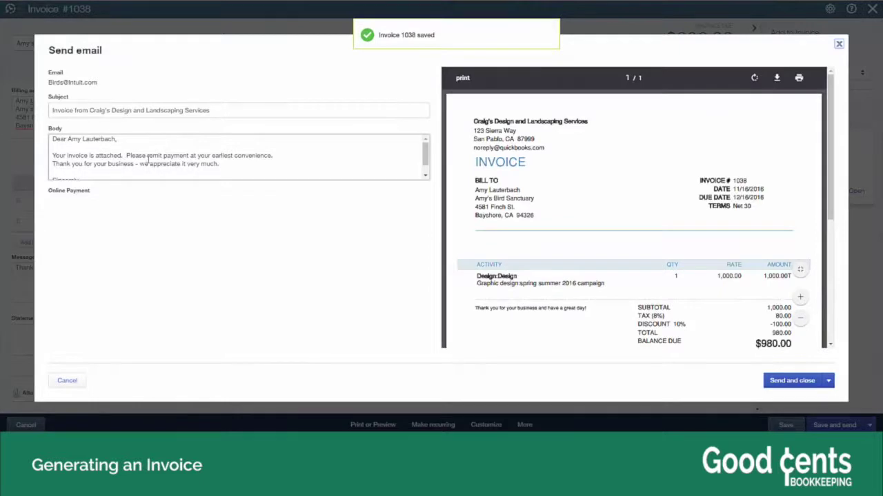
pyautogui.click(226, 113)
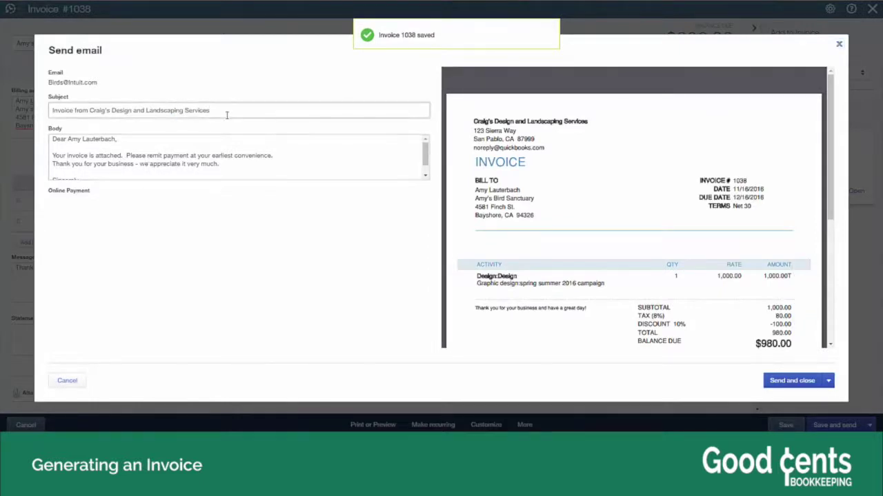
pyautogui.click(234, 175)
pyautogui.hotkey('ctrl', 'a')
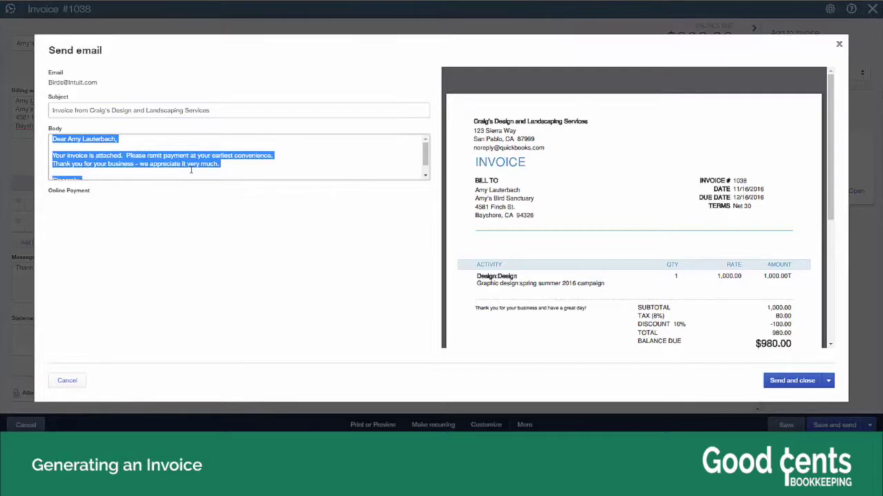
pyautogui.write('D')
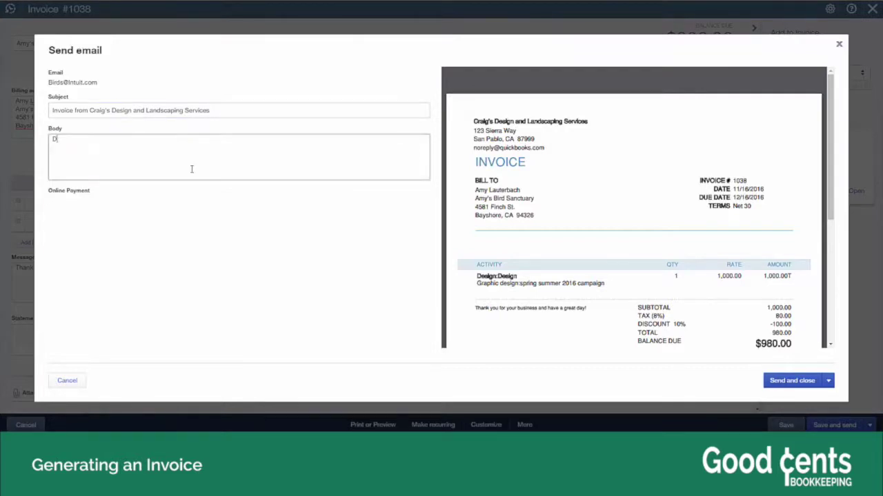
pyautogui.write('ear Amy')
pyautogui.write(', Here ')
pyautogui.write('is your Invoice')
pyautogui.write(' - thank you!')
# Step: Sign off the email with "Best," and the sender's first name on separate lines, and send the invoice
pyautogui.press('Return')
pyautogui.press('Return')
pyautogui.write('Best,')
pyautogui.press('Return')
pyautogui.write('Justinwe')
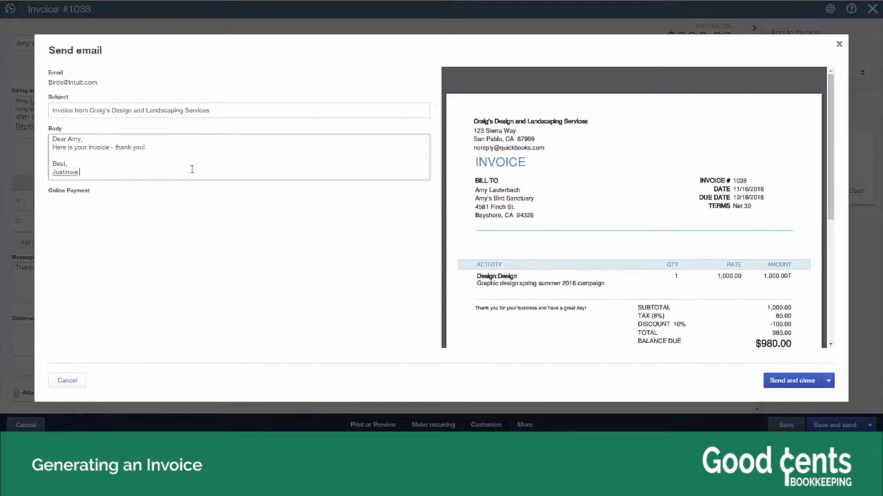
pyautogui.press('BackSpace')
pyautogui.press('BackSpace')
pyautogui.write('e')
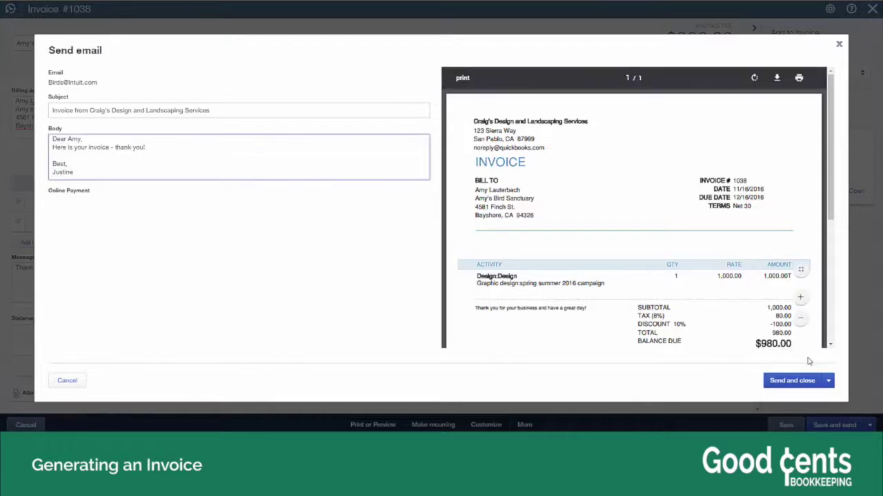
pyautogui.click(793, 383)
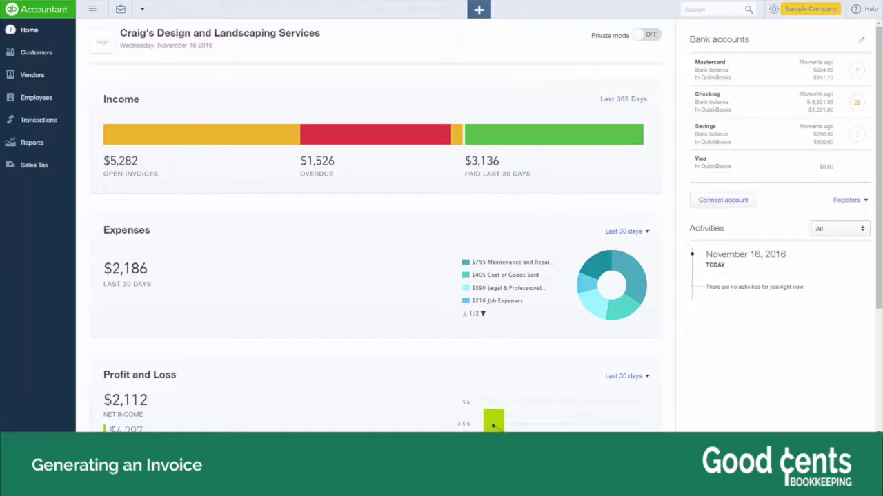
# Step: Open the online customer view of the Good Cents Bookkeeping Inc invoice, review its line item and balance, and start paying it
pyautogui.click(526, 407)
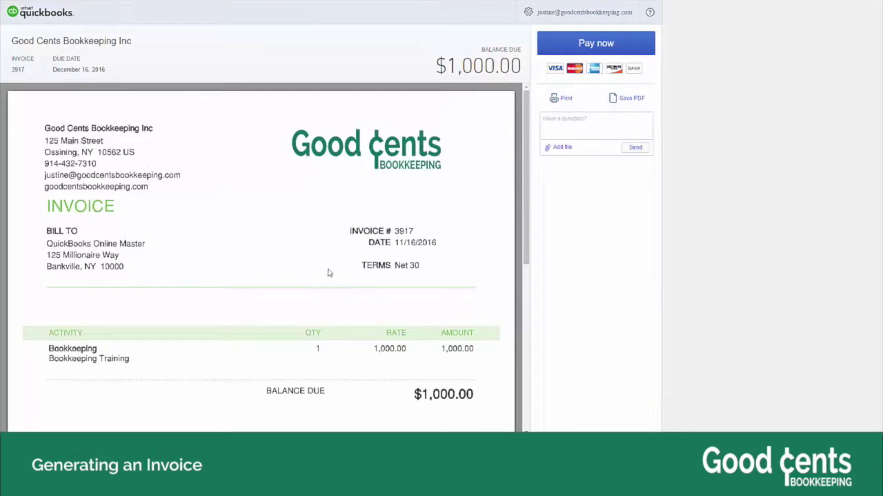
pyautogui.scroll(-1, 392, 229)
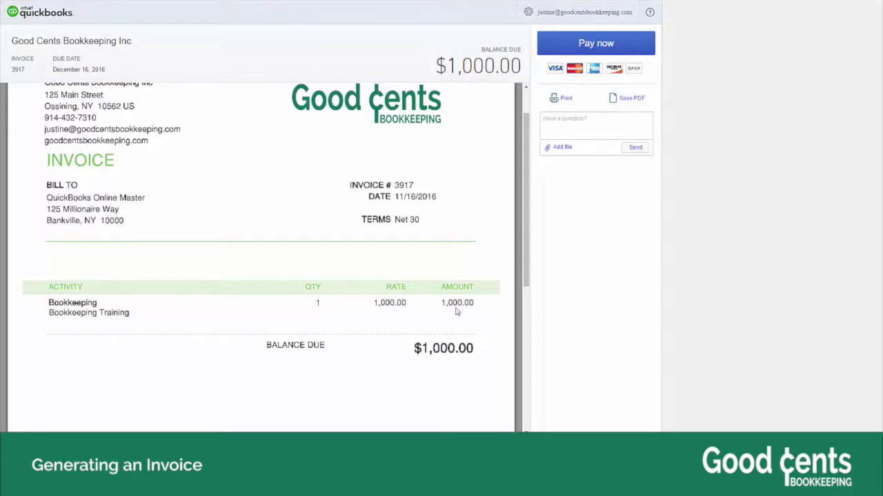
pyautogui.scroll(-1, 407, 356)
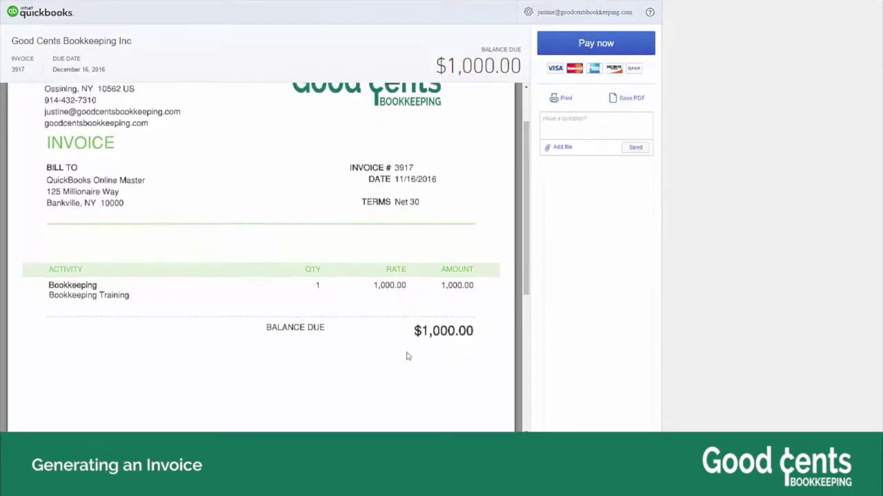
pyautogui.scroll(-3, 407, 356)
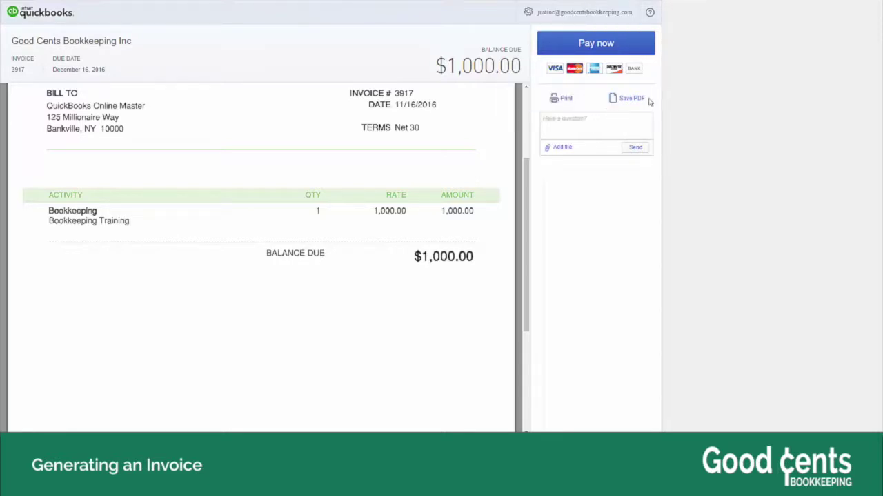
pyautogui.moveTo(638, 76)
pyautogui.click(577, 52)
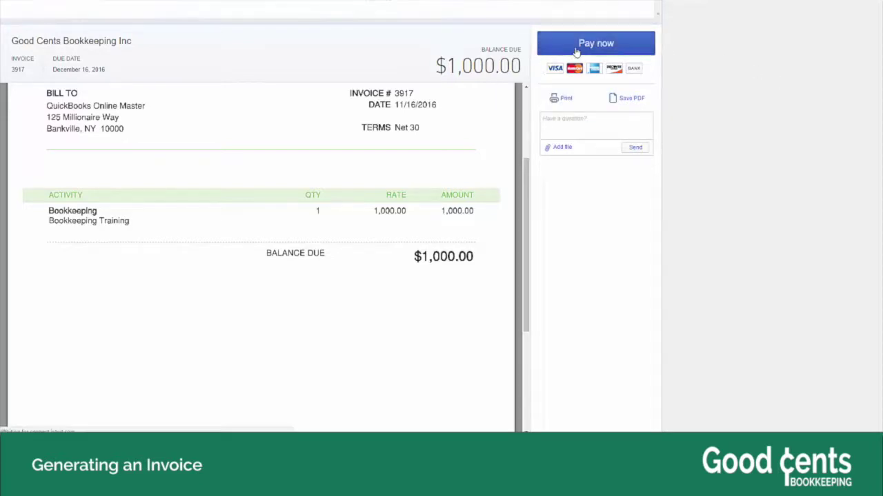